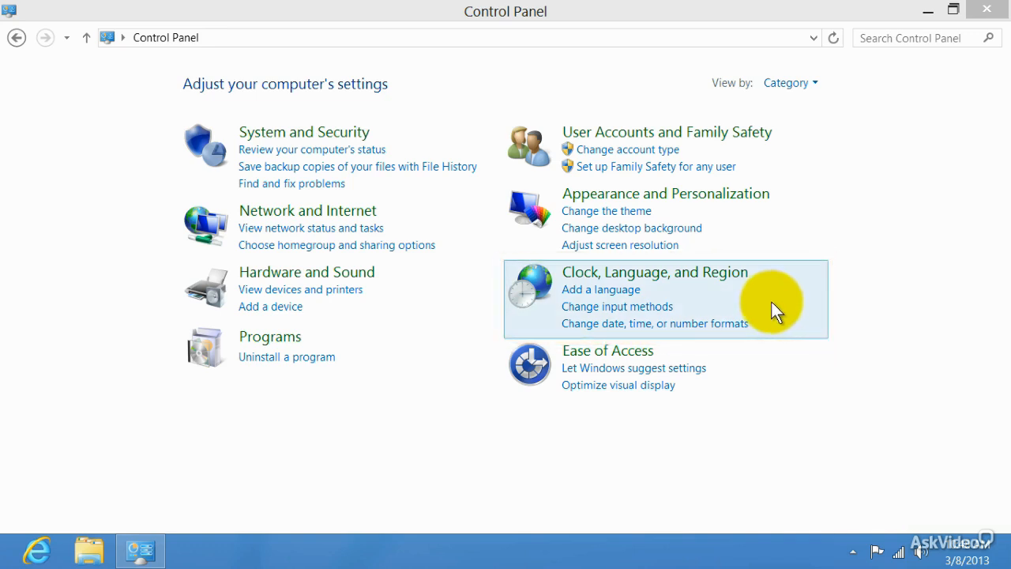
# Open the Date and Time settings, view the date and time adjustment dialog, and cancel it
pyautogui.click(736, 276)
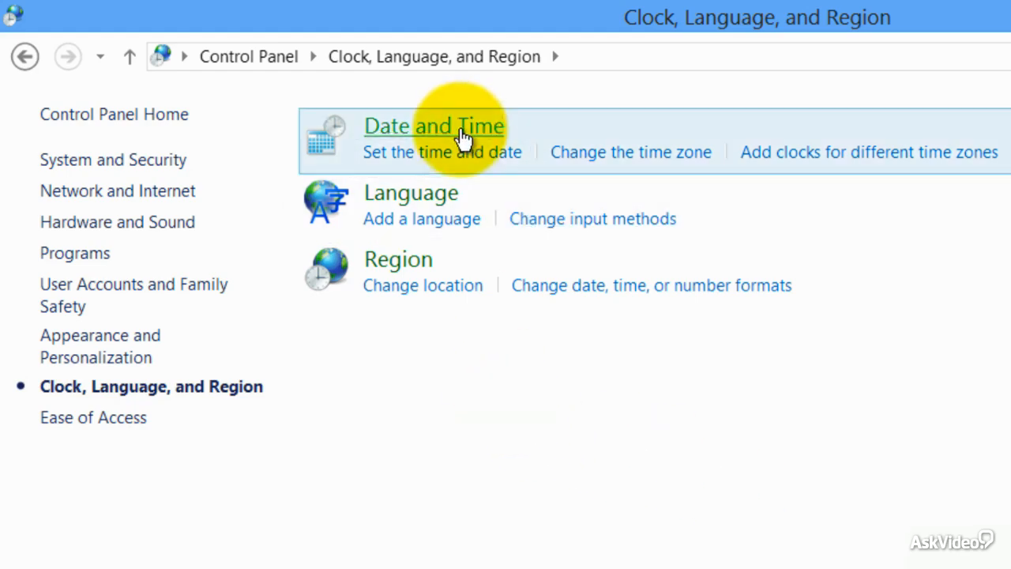
pyautogui.click(465, 169)
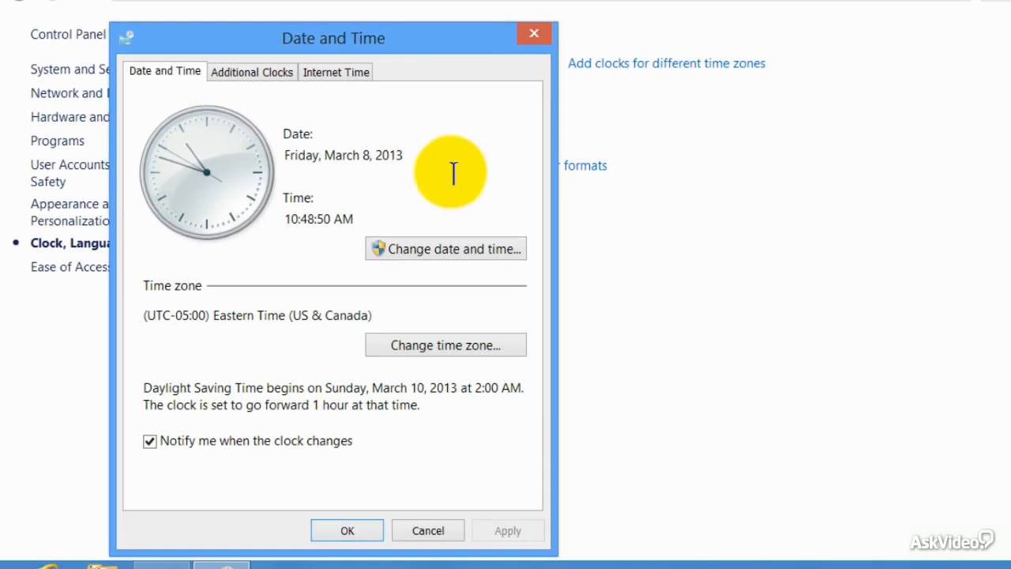
pyautogui.click(446, 251)
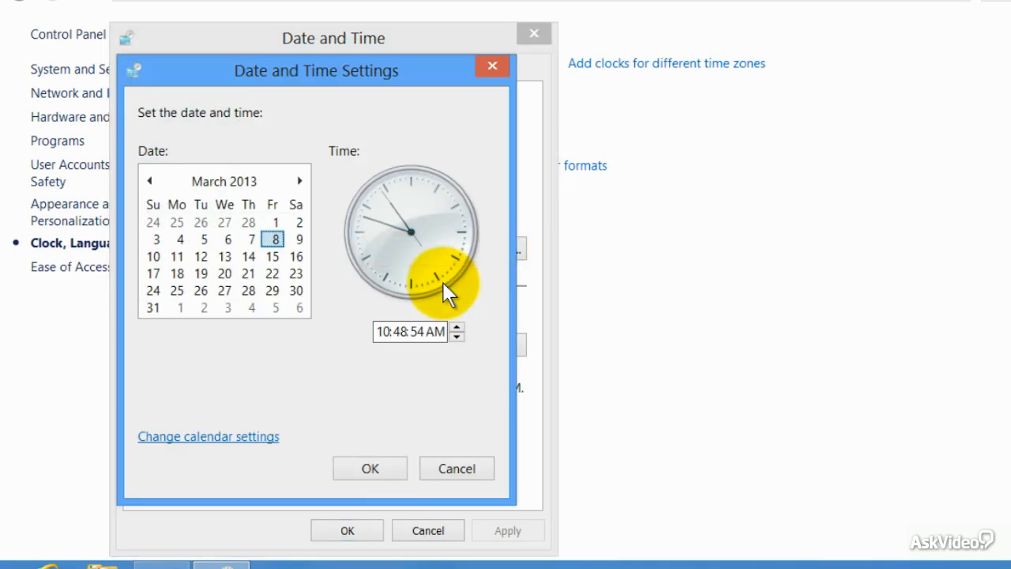
pyautogui.click(440, 469)
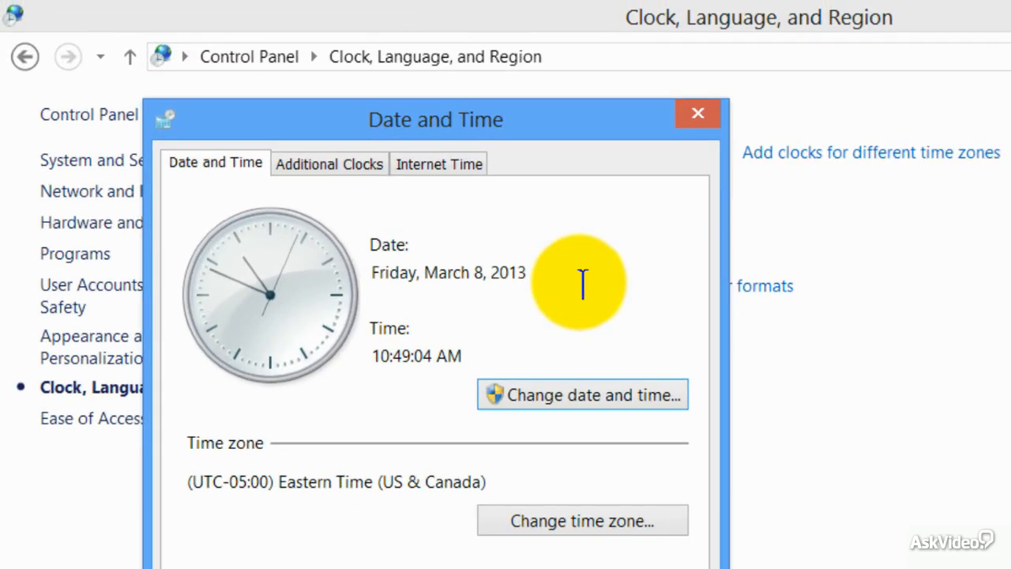
# Review the Internet time synchronization settings and accept them with time.windows.com as the server
pyautogui.click(456, 168)
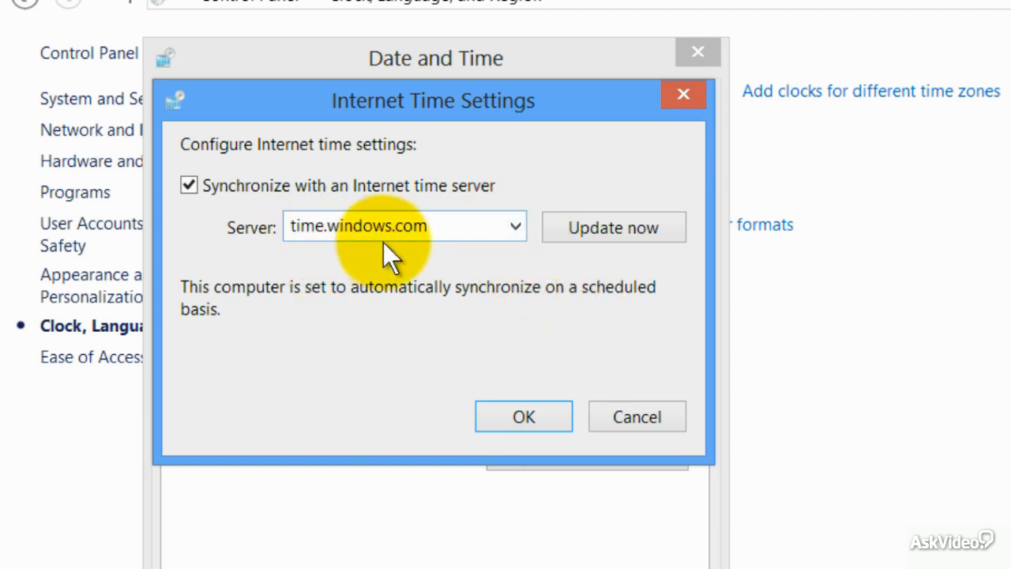
pyautogui.click(550, 418)
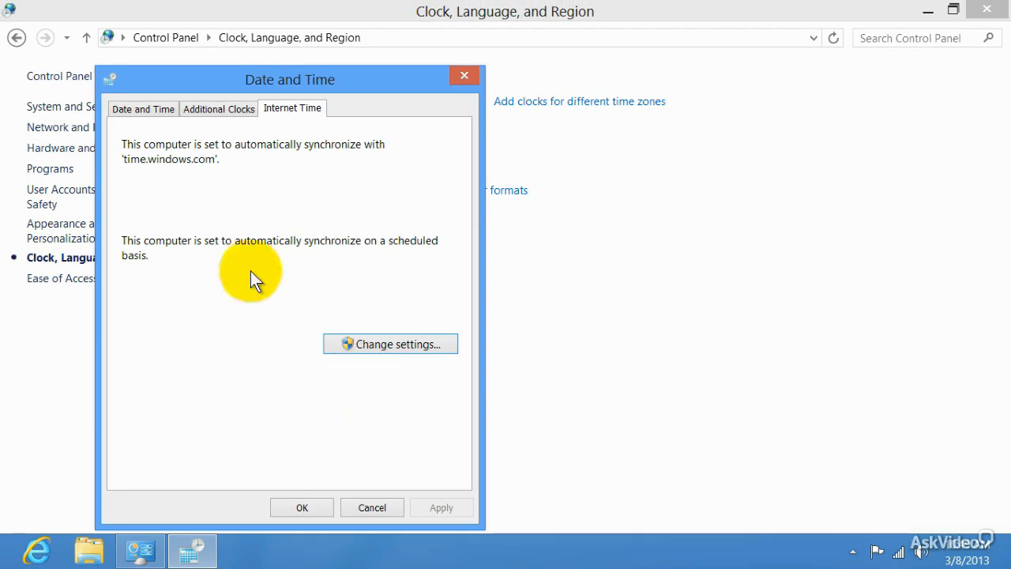
# Review the available time zones and keep (UTC-05:00) Eastern Time (US & Canada)
pyautogui.click(136, 108)
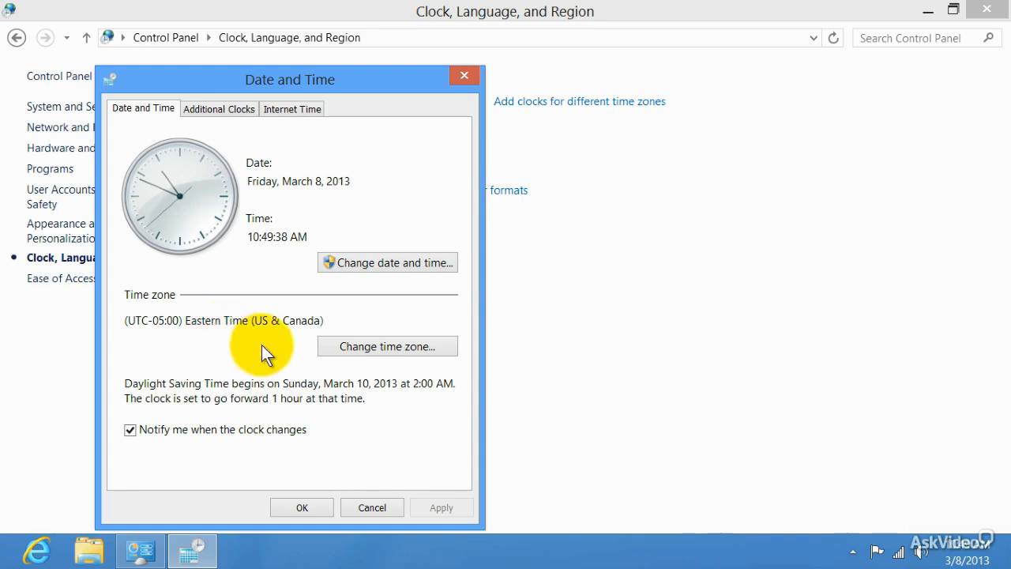
pyautogui.click(383, 349)
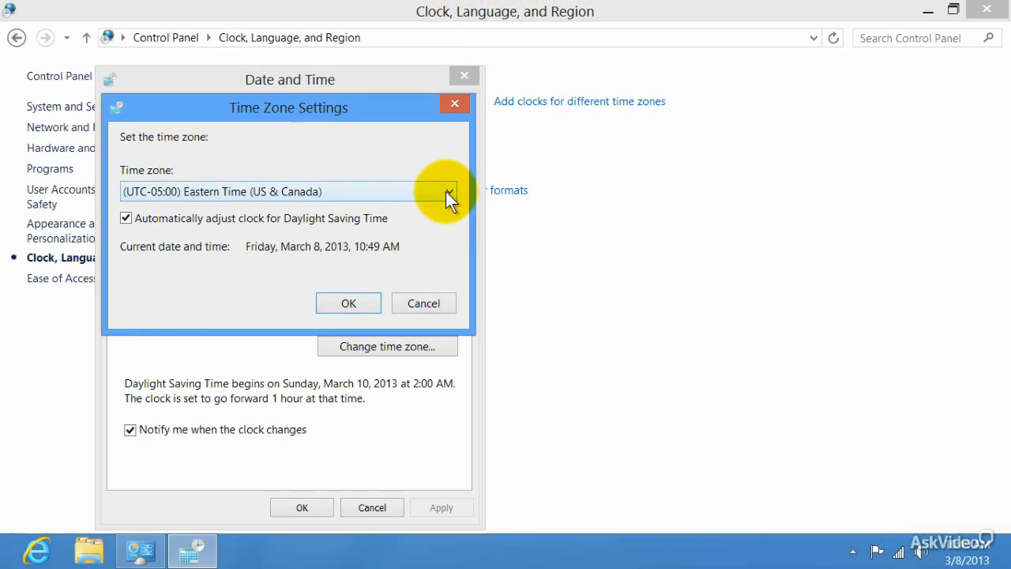
pyautogui.click(570, 221)
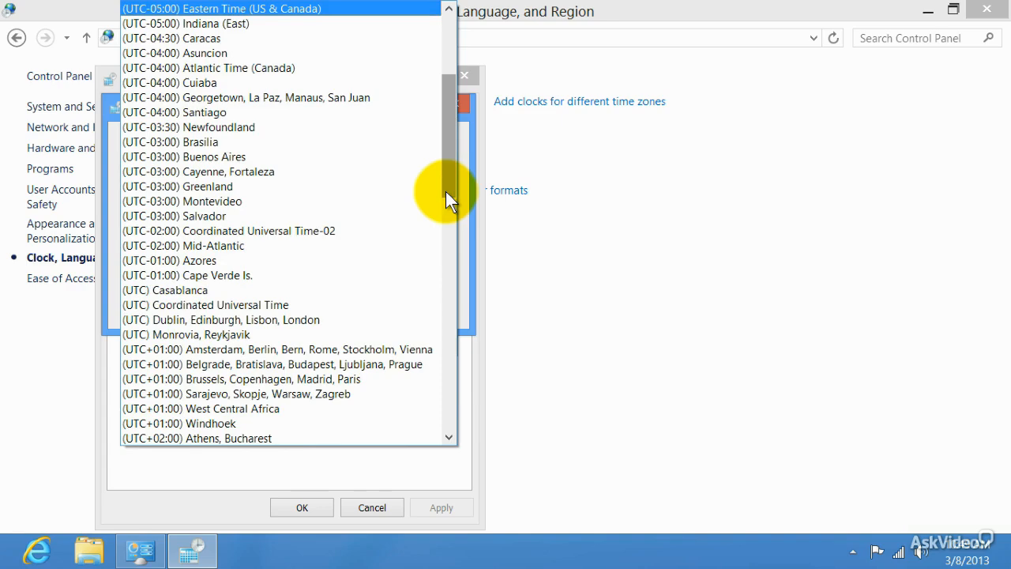
pyautogui.click(310, 514)
pyautogui.click(362, 304)
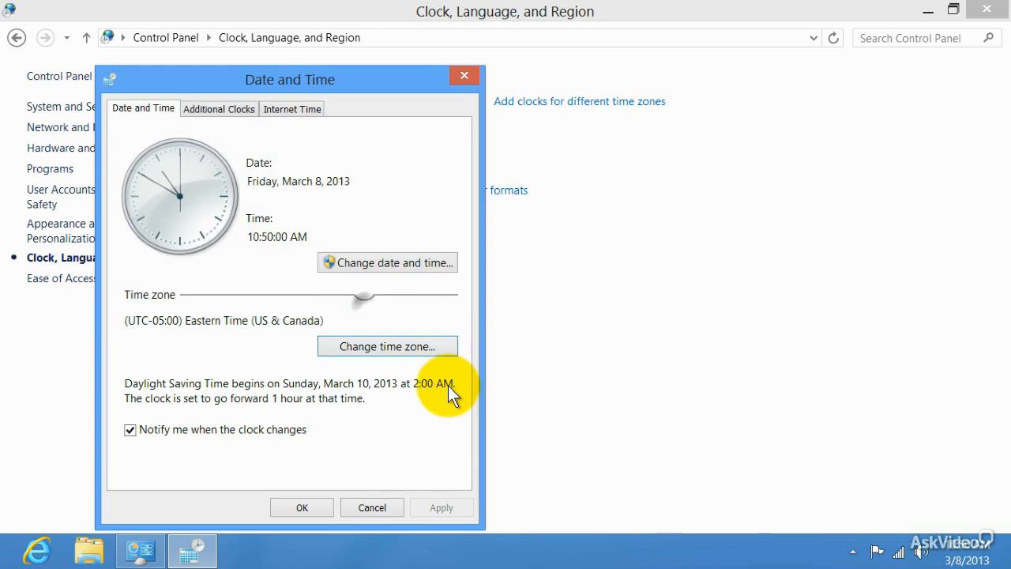
# Add an additional clock named london in the (UTC) Dublin, Edinburgh, Lisbon, London time zone and check it from the taskbar clock
pyautogui.click(233, 110)
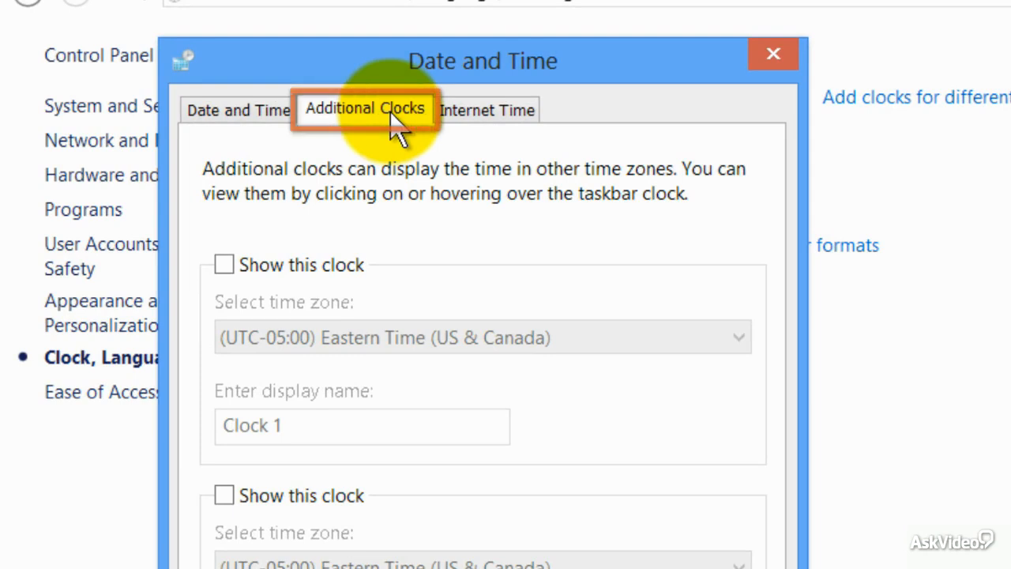
pyautogui.click(267, 267)
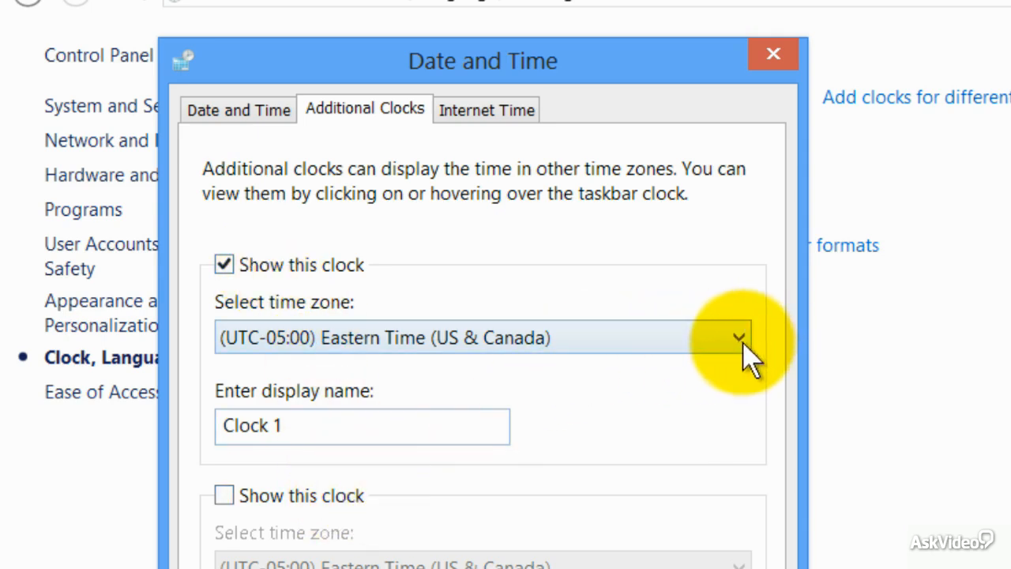
pyautogui.moveTo(300, 429); pyautogui.dragTo(176, 435)
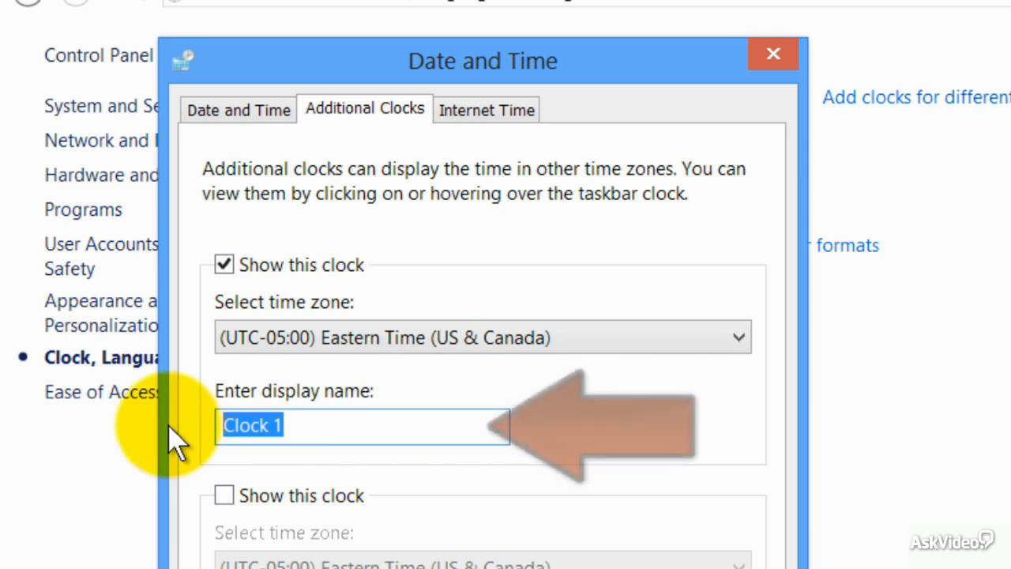
pyautogui.write('london')
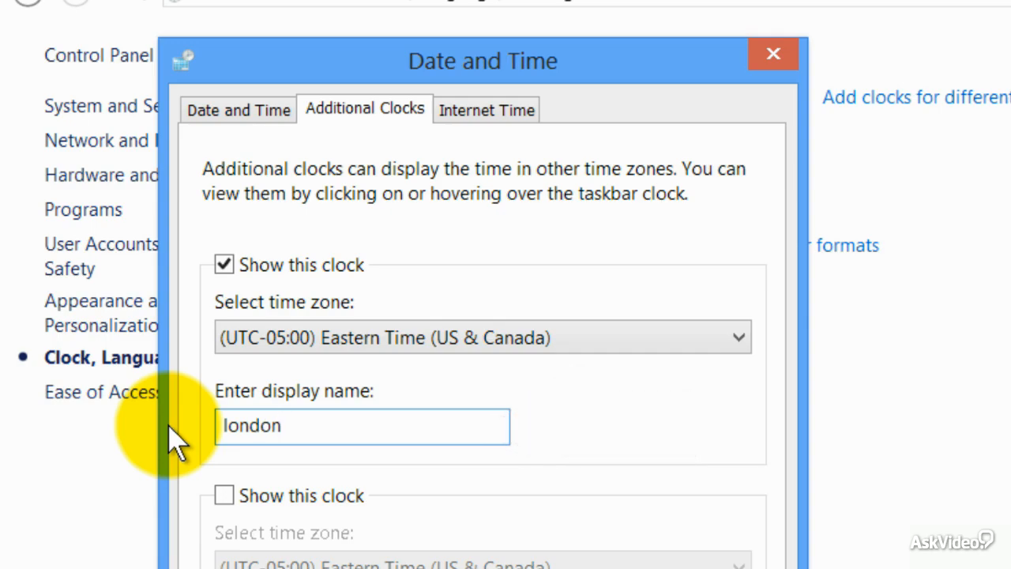
pyautogui.click(728, 336)
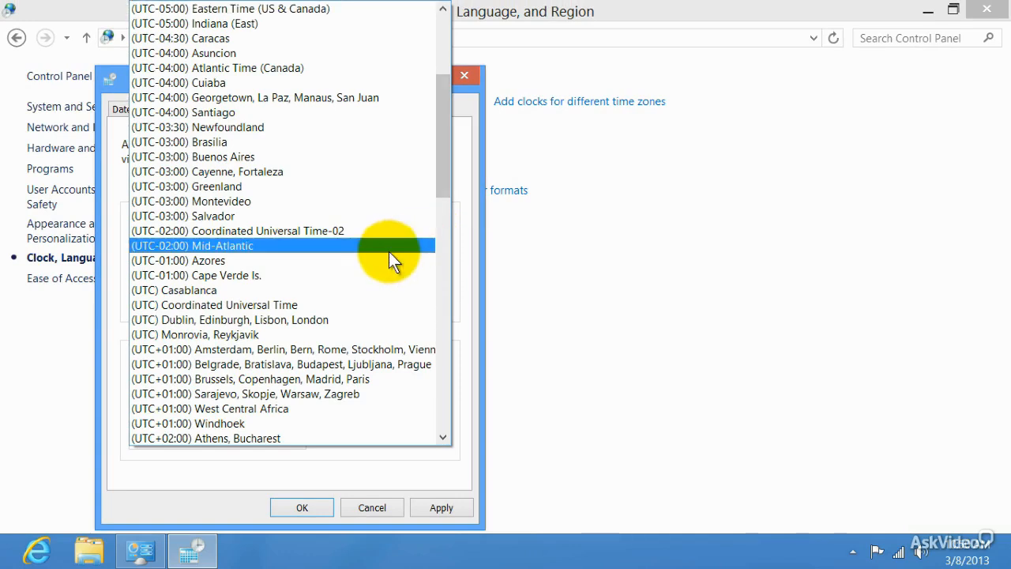
pyautogui.click(371, 314)
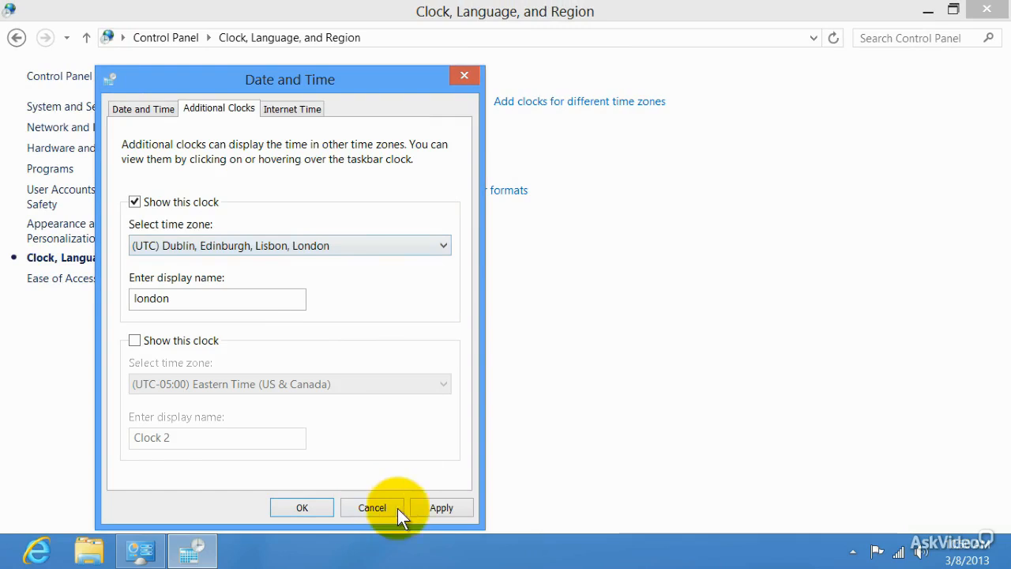
pyautogui.click(446, 507)
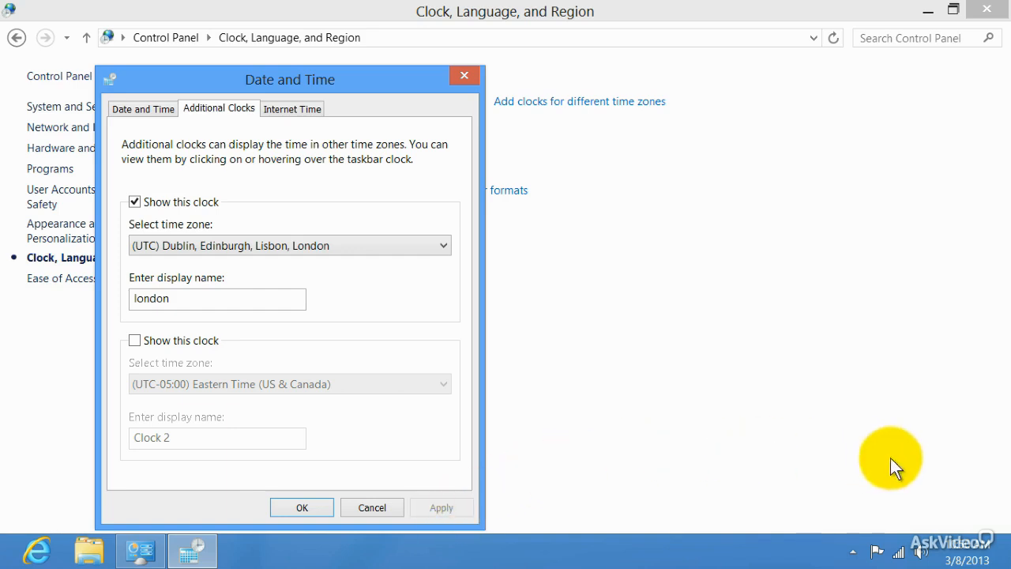
pyautogui.moveTo(964, 555)
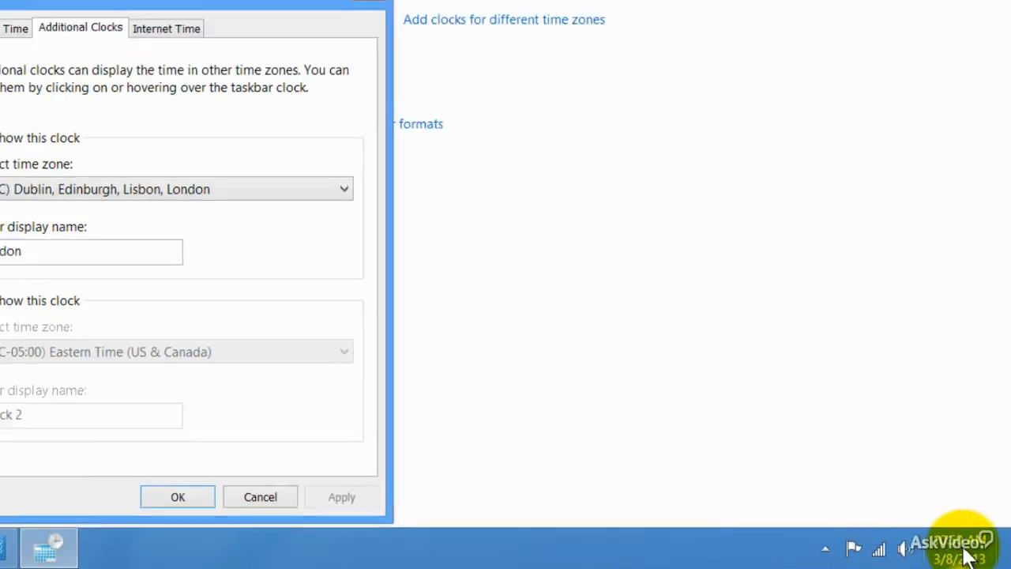
pyautogui.click(960, 553)
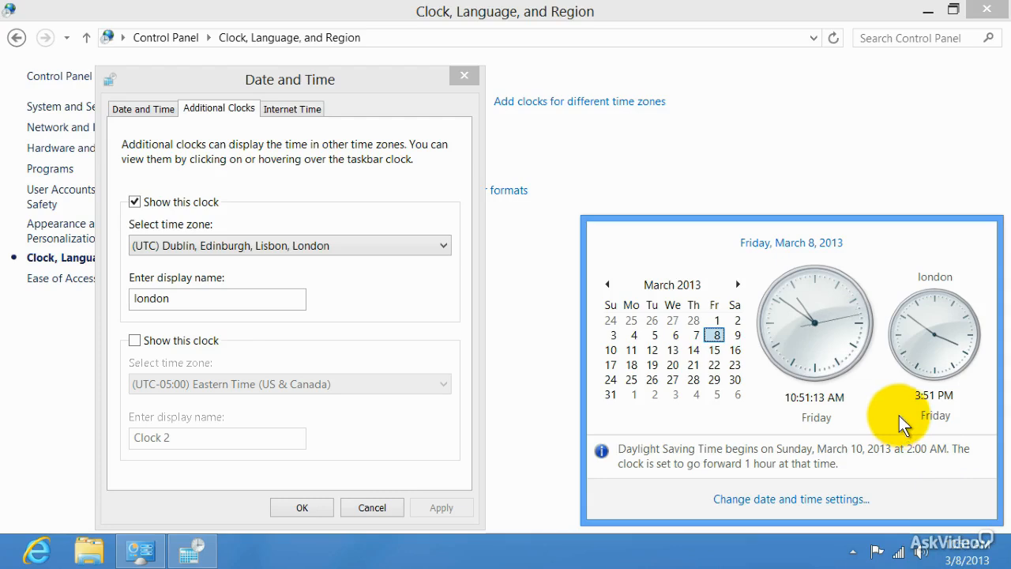
# Stop showing the london clock, check the taskbar clock, and close the Date and Time settings
pyautogui.click(136, 202)
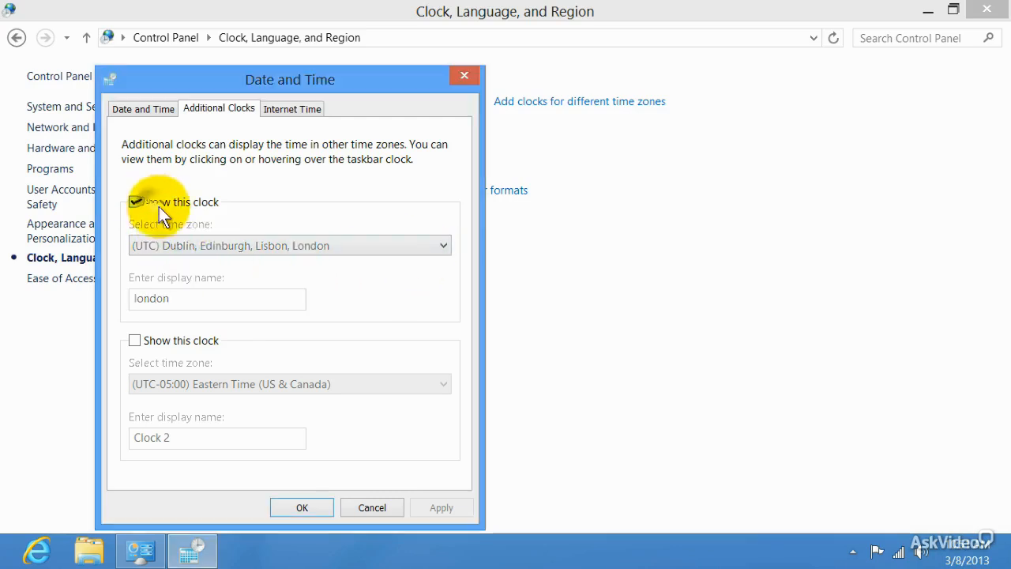
pyautogui.click(442, 508)
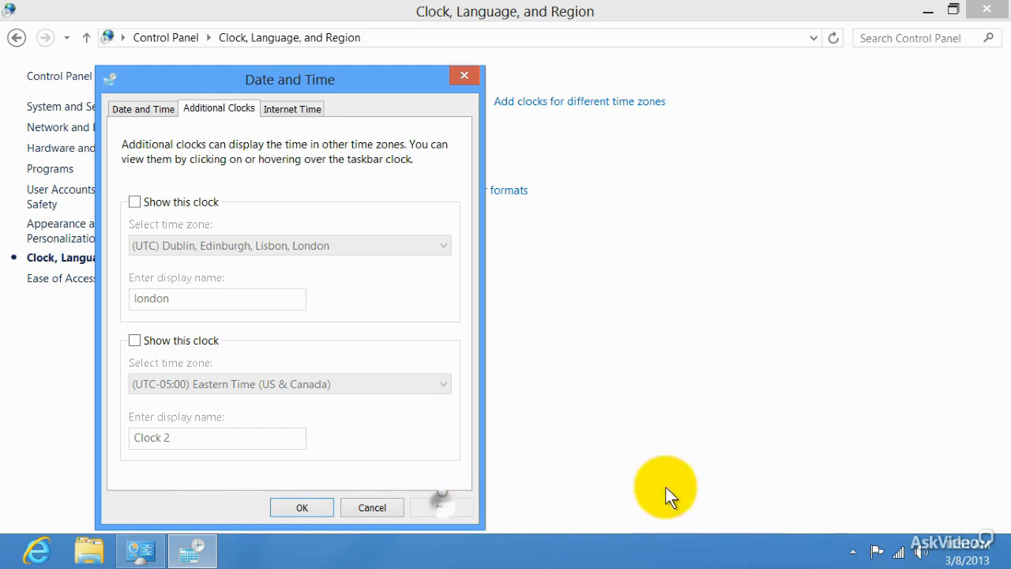
pyautogui.click(975, 553)
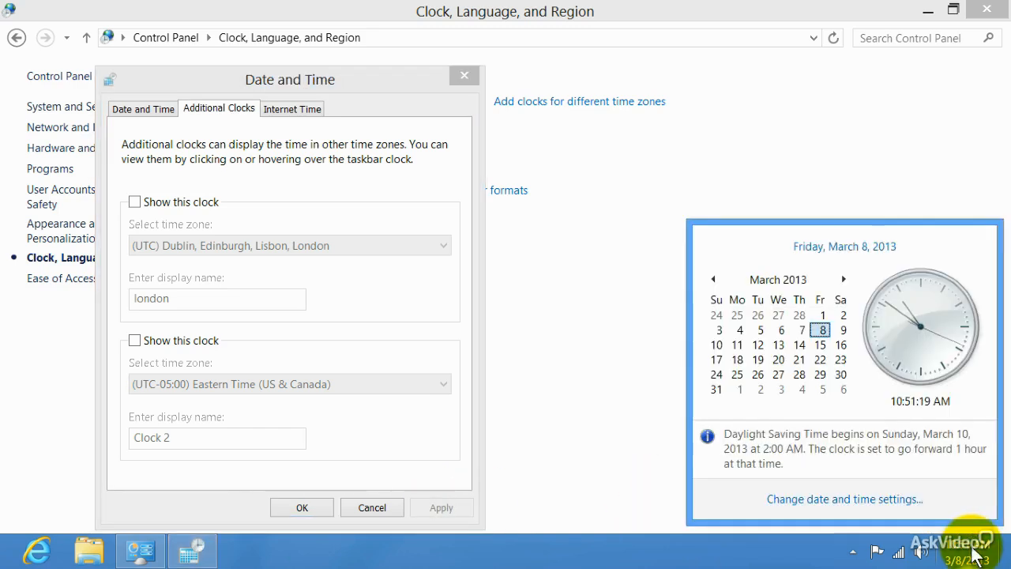
pyautogui.click(287, 511)
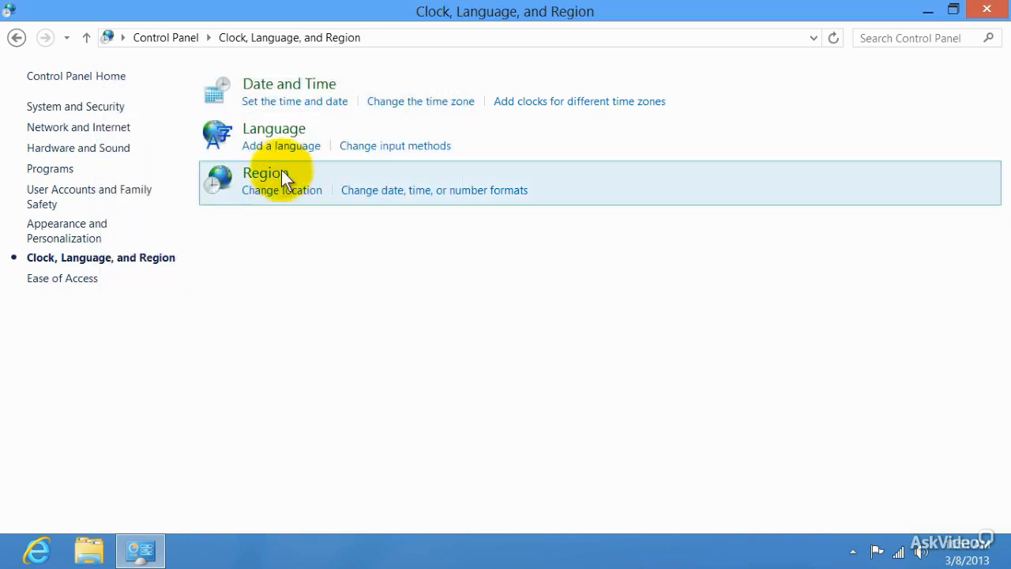
# Open the list of input methods that can be added to English (United States)
pyautogui.click(292, 149)
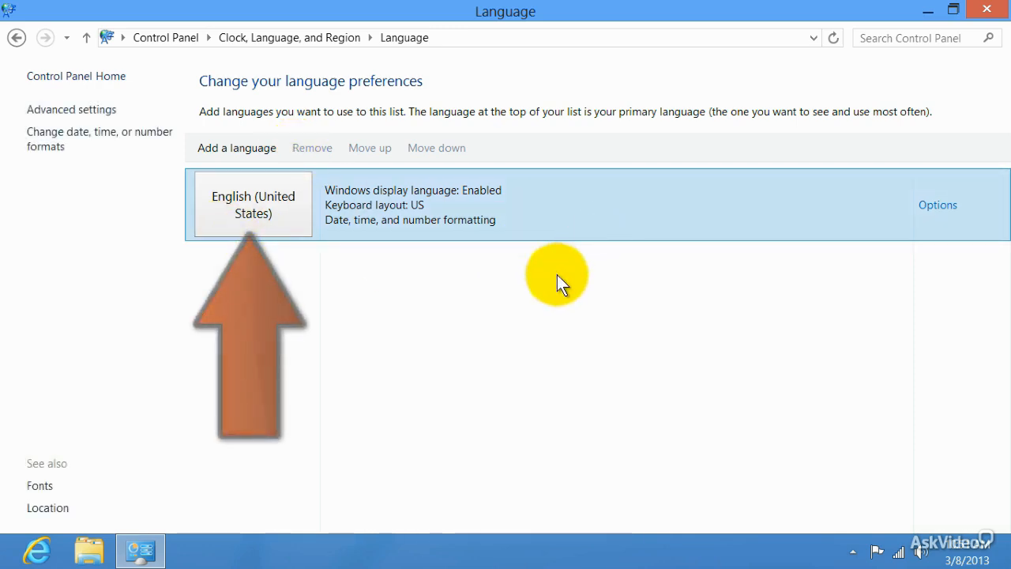
pyautogui.click(939, 207)
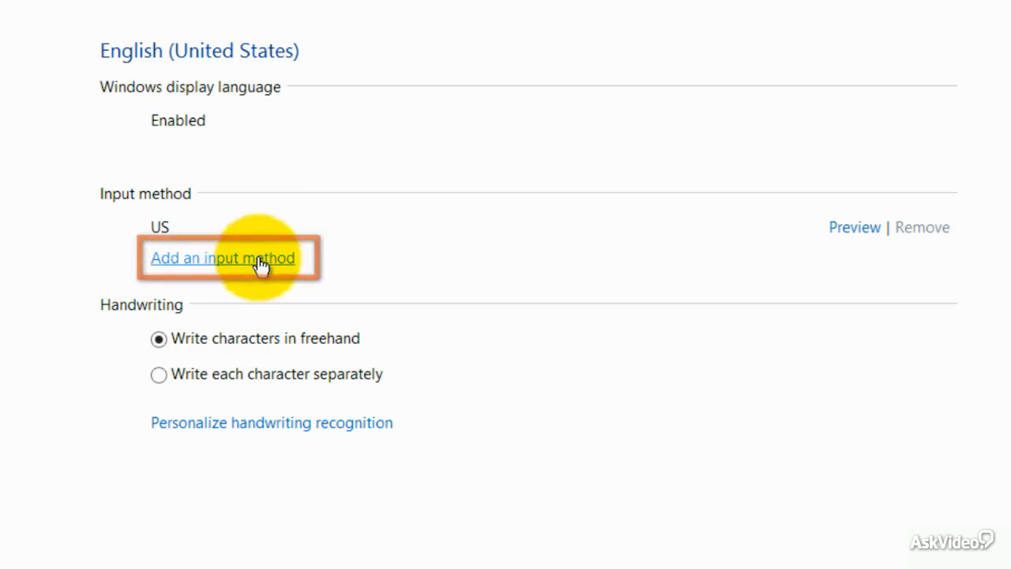
pyautogui.click(261, 266)
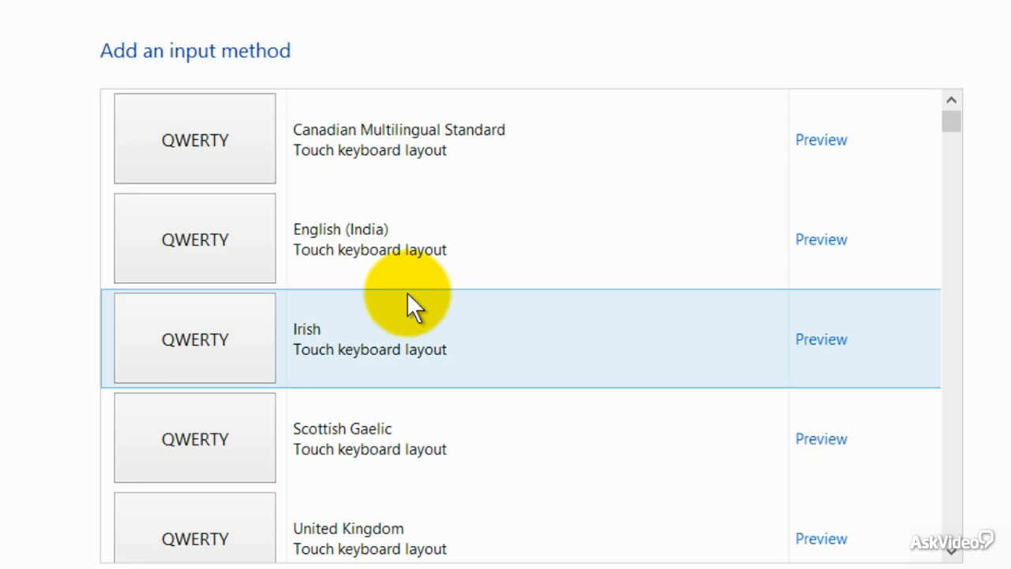
# Find the Lithuanian touch keyboard layout, preview it, and leave the list without adding an input method
pyautogui.moveTo(954, 123); pyautogui.dragTo(953, 130)
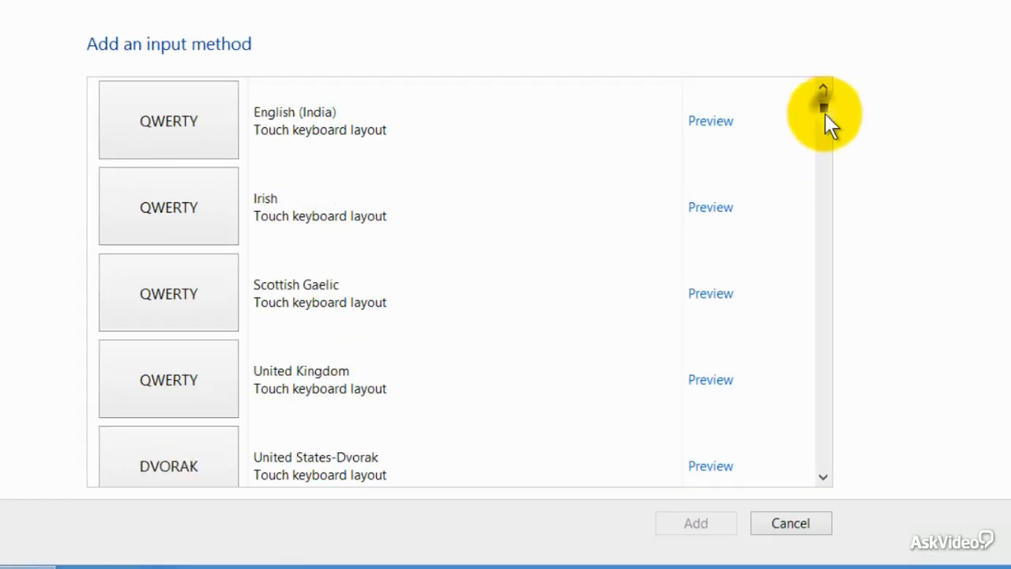
pyautogui.moveTo(825, 113); pyautogui.dragTo(827, 380)
pyautogui.moveTo(832, 335); pyautogui.dragTo(837, 287)
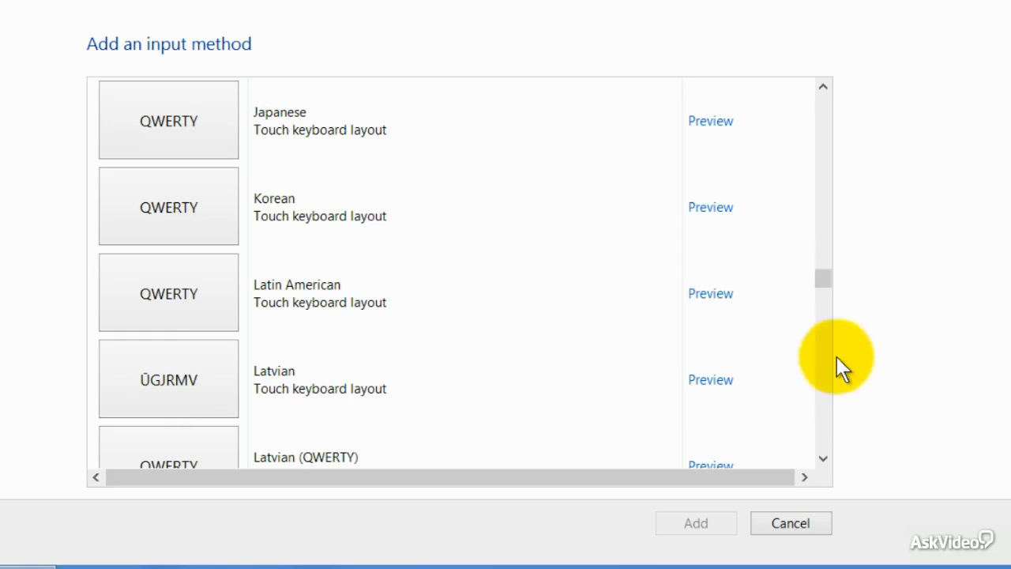
pyautogui.click(822, 458)
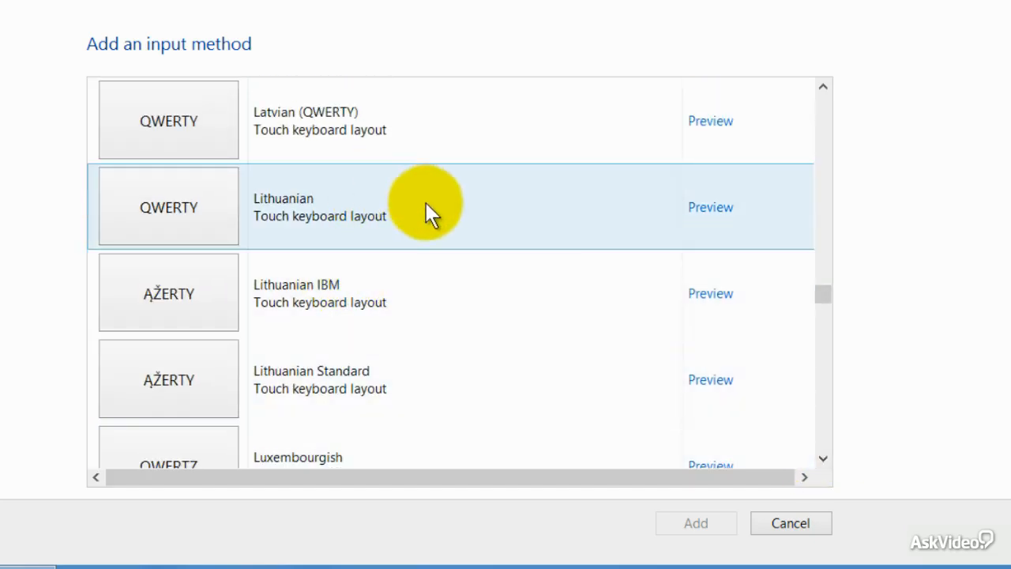
pyautogui.click(712, 209)
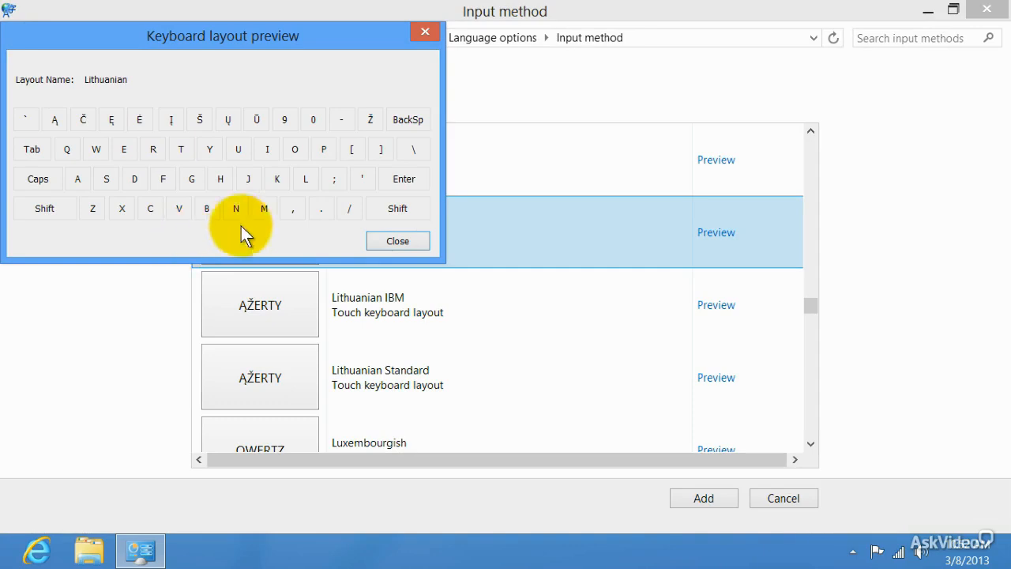
pyautogui.click(413, 239)
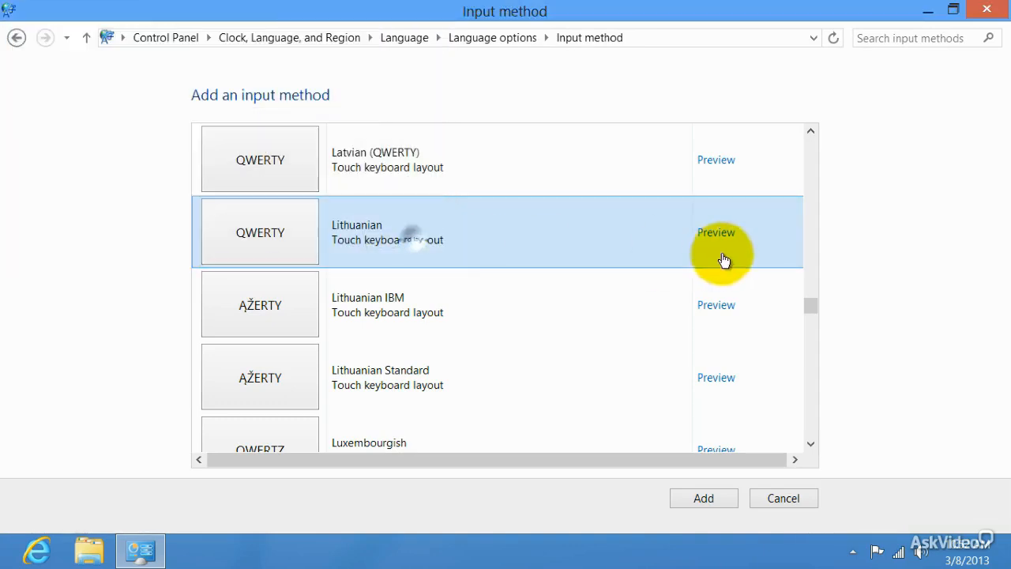
pyautogui.click(790, 497)
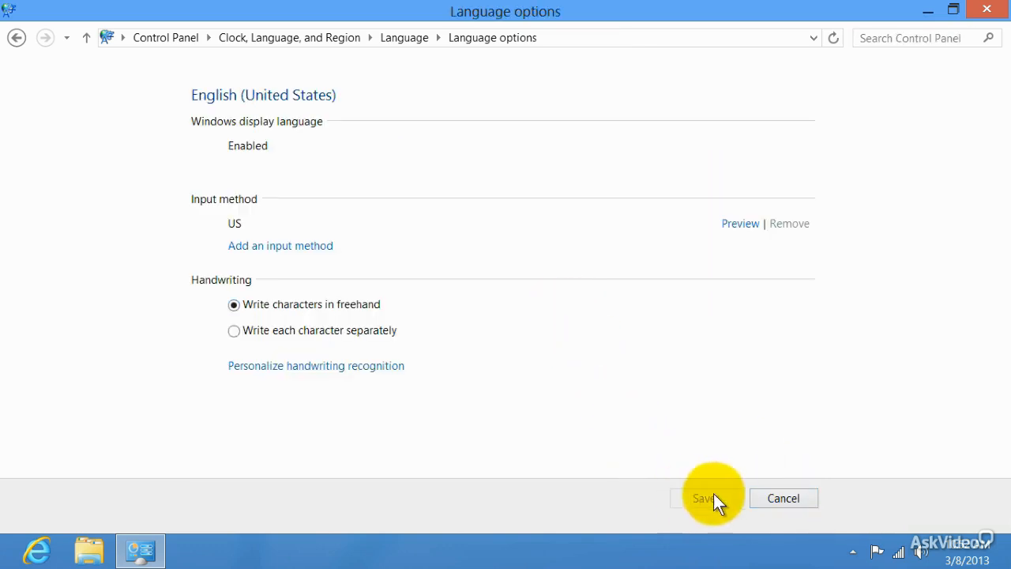
# Return to Clock, Language, and Region, review the home location choices, and keep United States
pyautogui.click(402, 41)
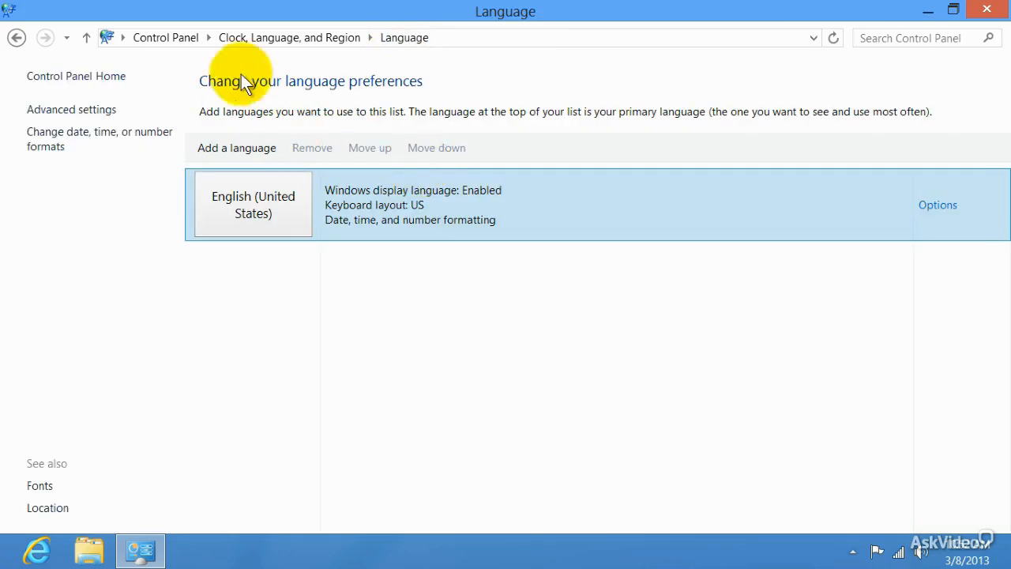
pyautogui.click(301, 37)
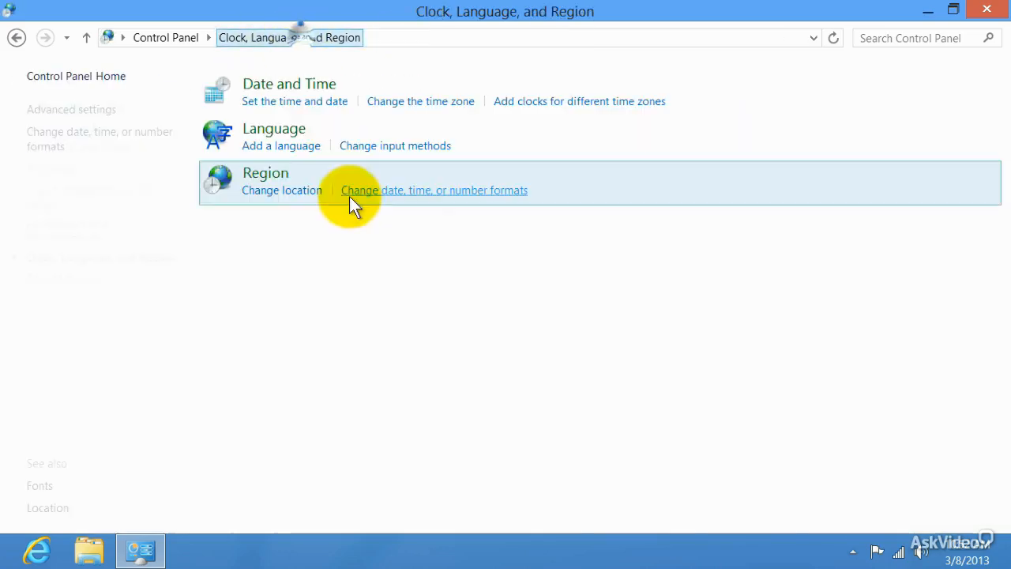
pyautogui.click(307, 193)
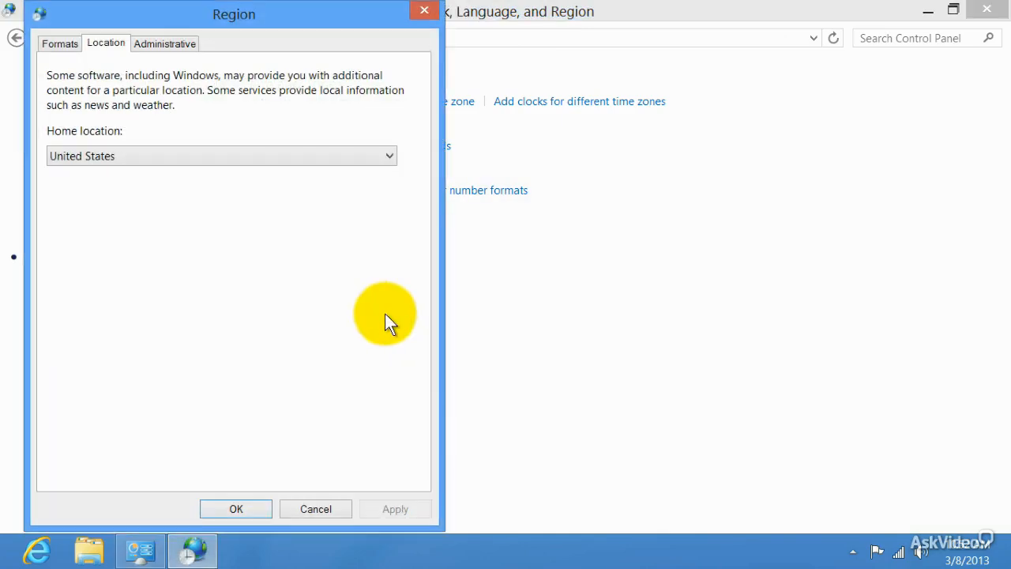
pyautogui.click(390, 156)
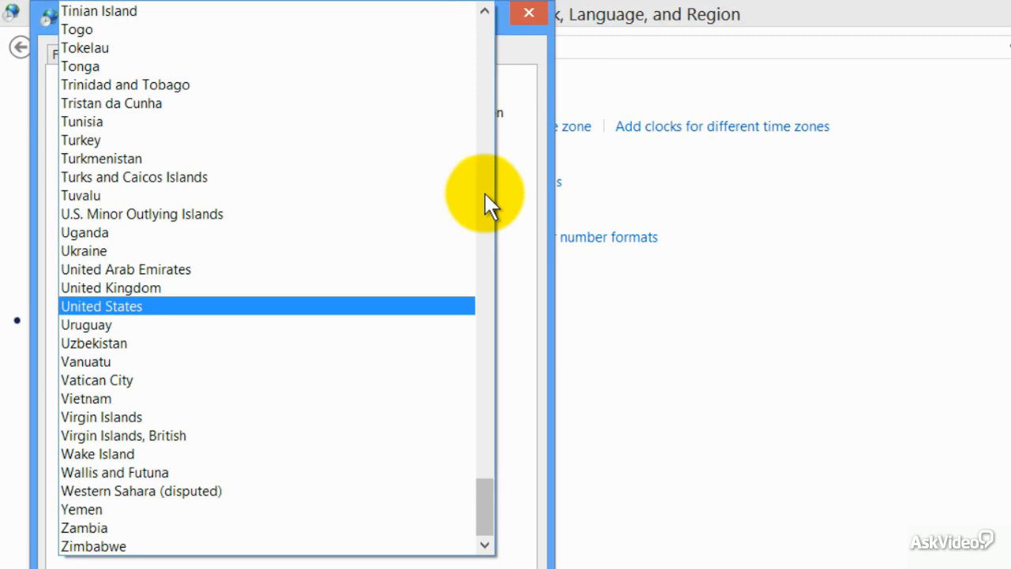
pyautogui.click(505, 194)
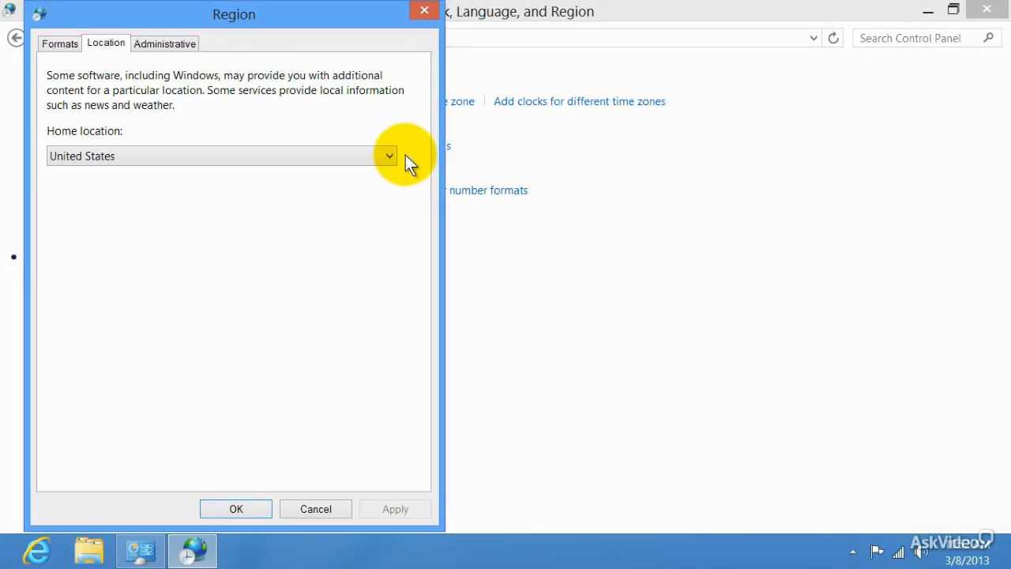
pyautogui.click(259, 510)
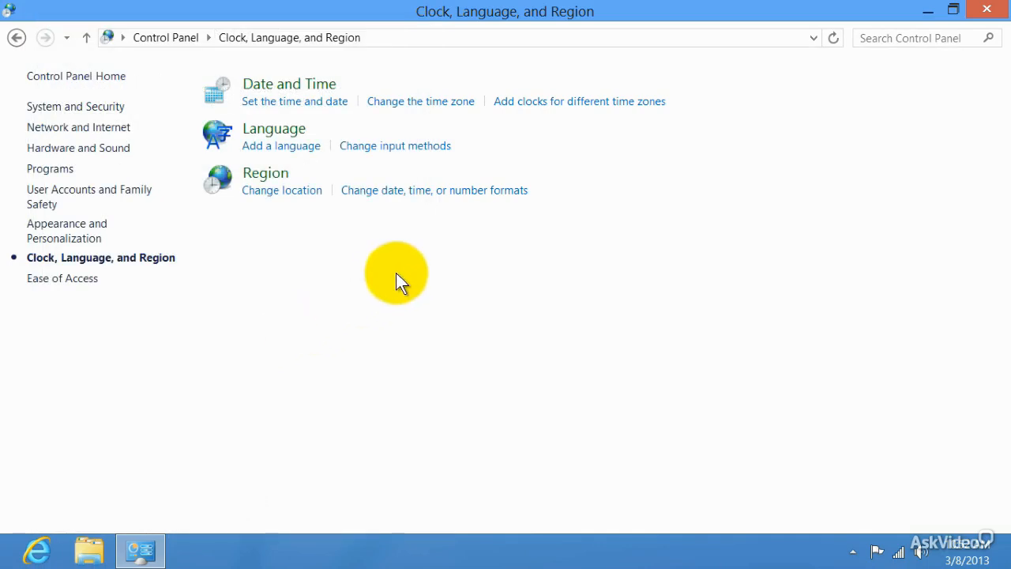